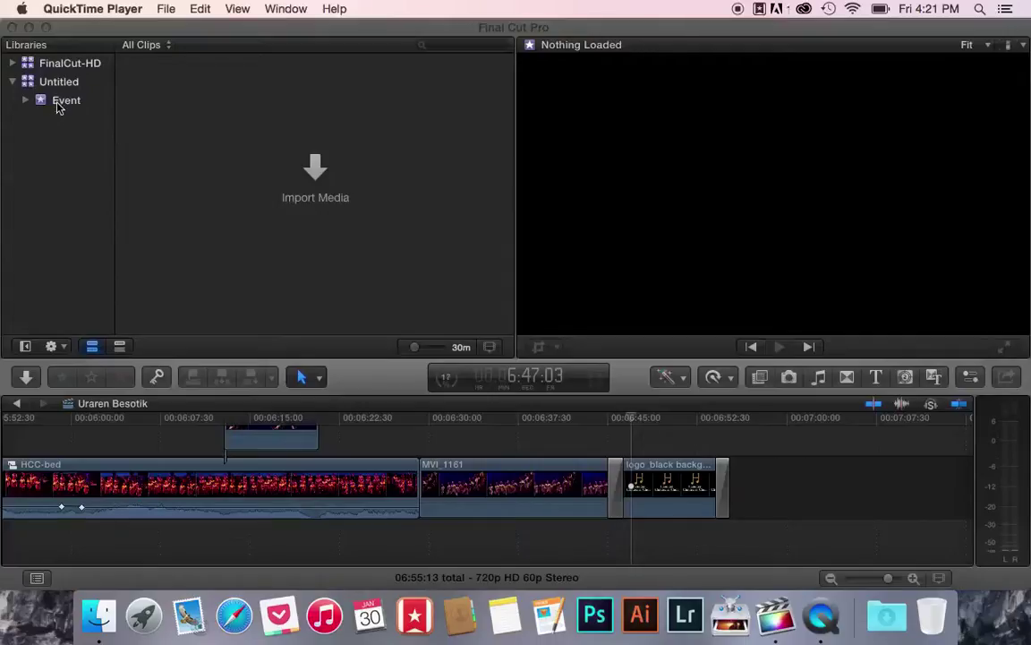
# Bring Final Cut Pro forward and open the Untitled library's Event with Project and HCC-40-anniversary-1
pyautogui.hscroll(-10, 207, 460)
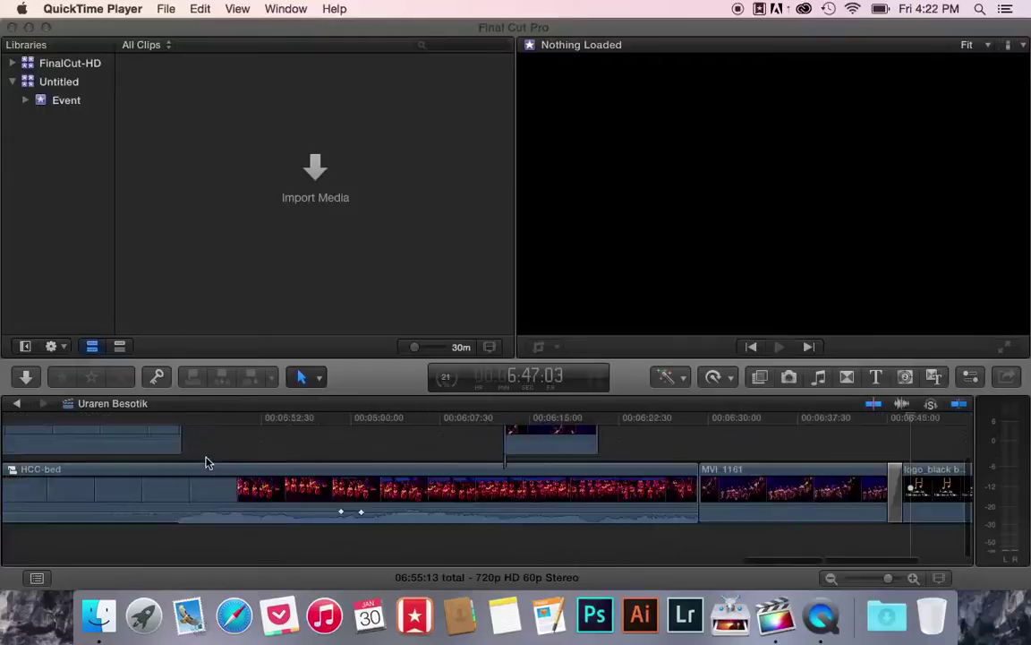
pyautogui.hscroll(-20, 205, 462)
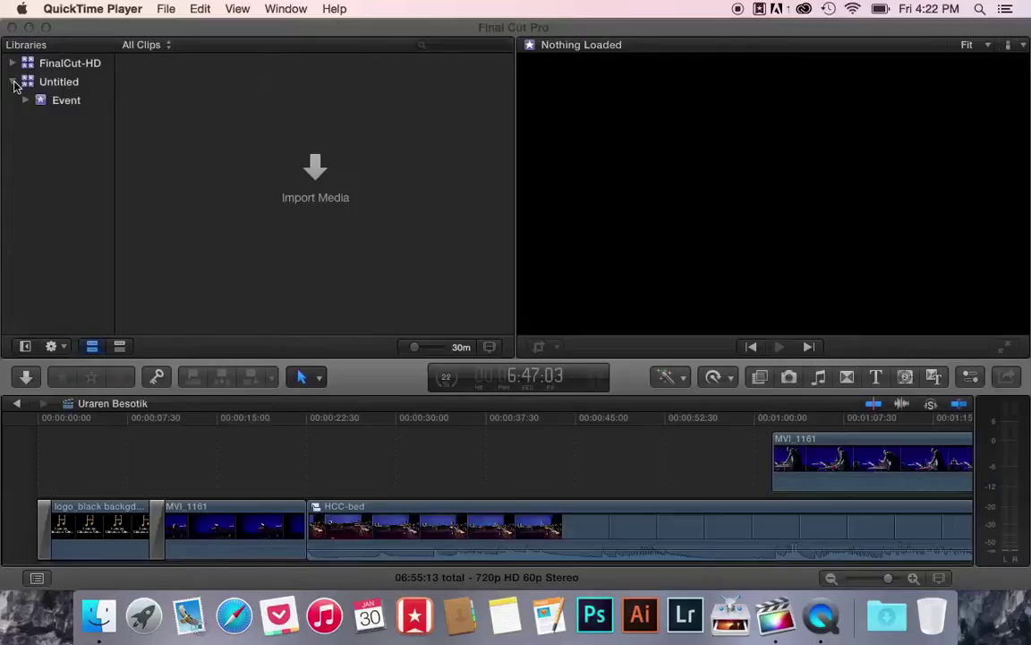
pyautogui.click(13, 85)
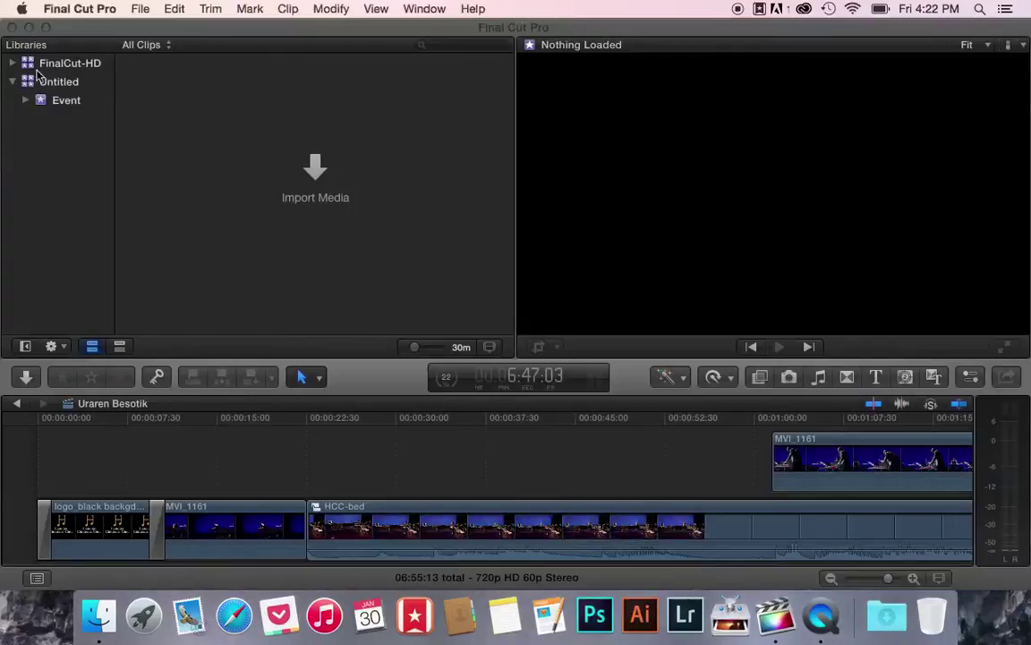
pyautogui.click(13, 82)
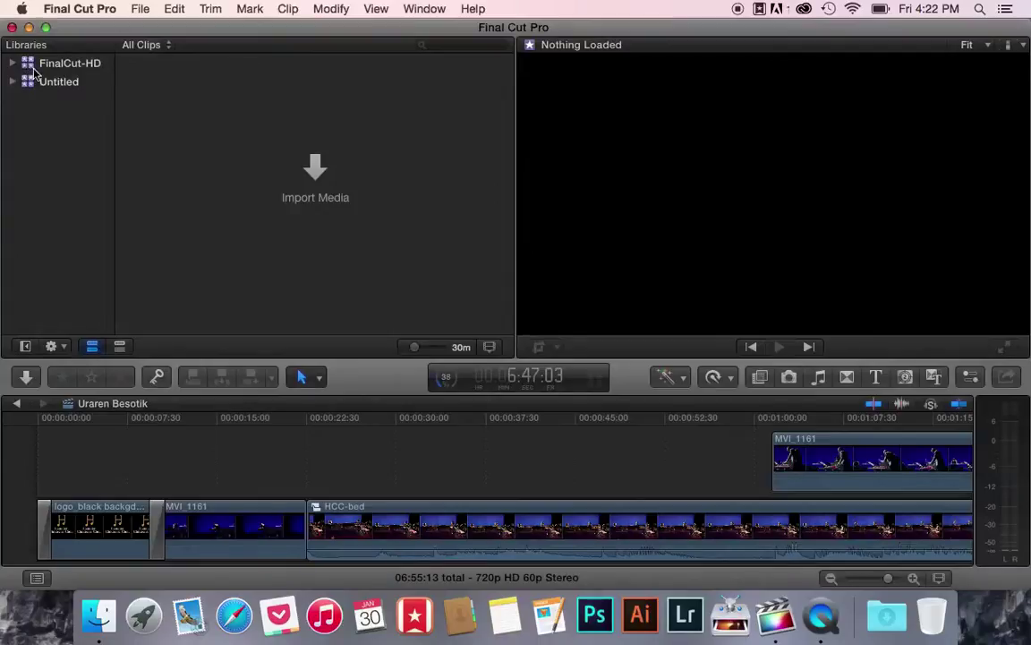
pyautogui.click(11, 81)
pyautogui.click(54, 103)
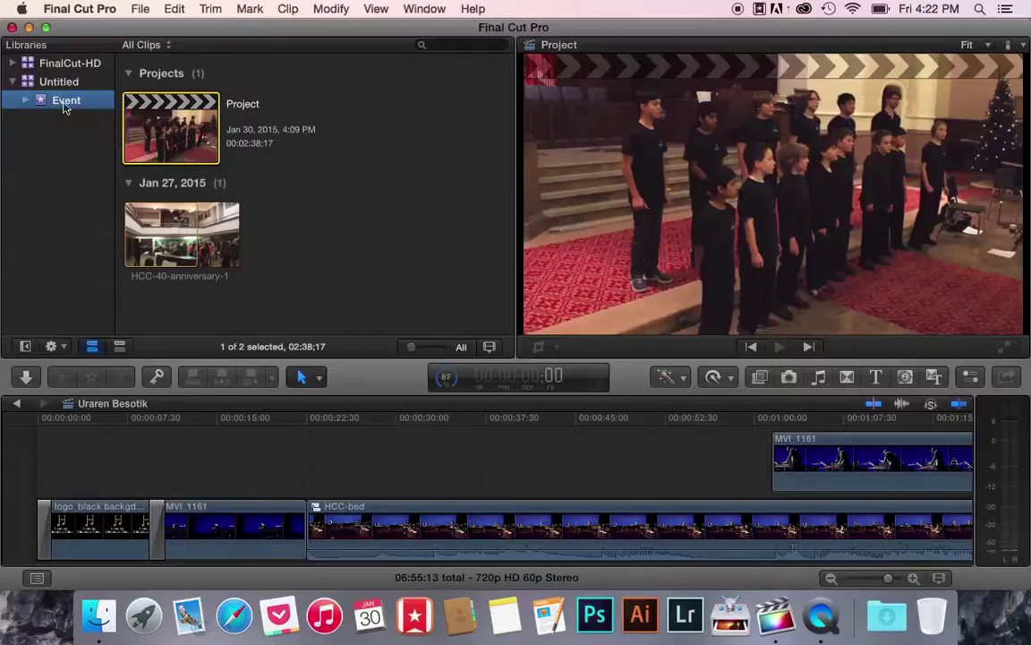
# Copy the Untitled Event and its media into the FinalCut-HD library and check the copy progress
pyautogui.moveTo(64, 106); pyautogui.dragTo(56, 72)
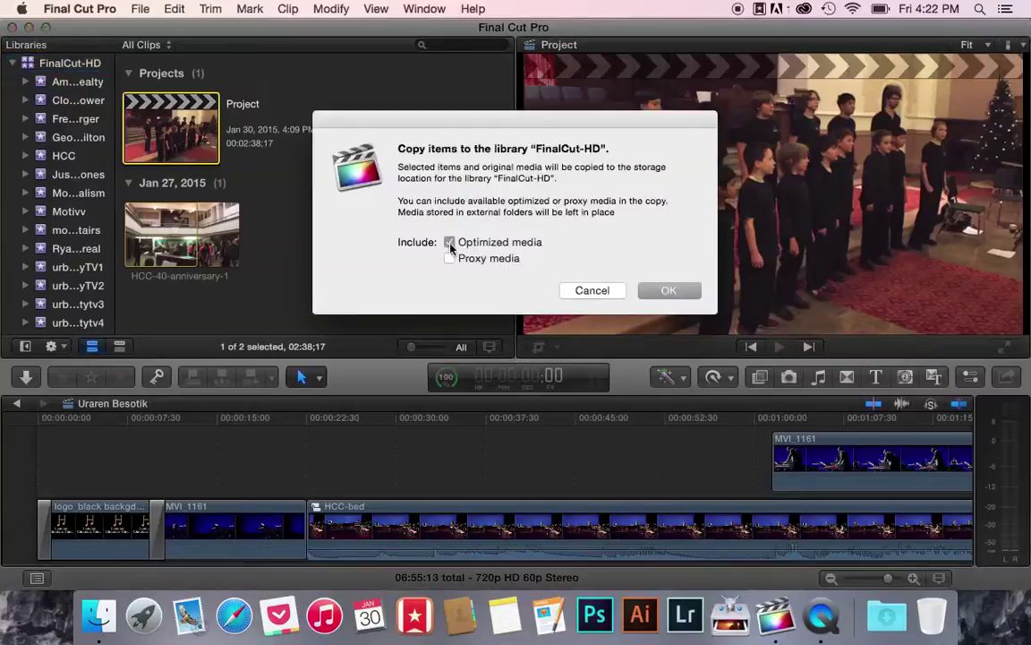
pyautogui.click(667, 292)
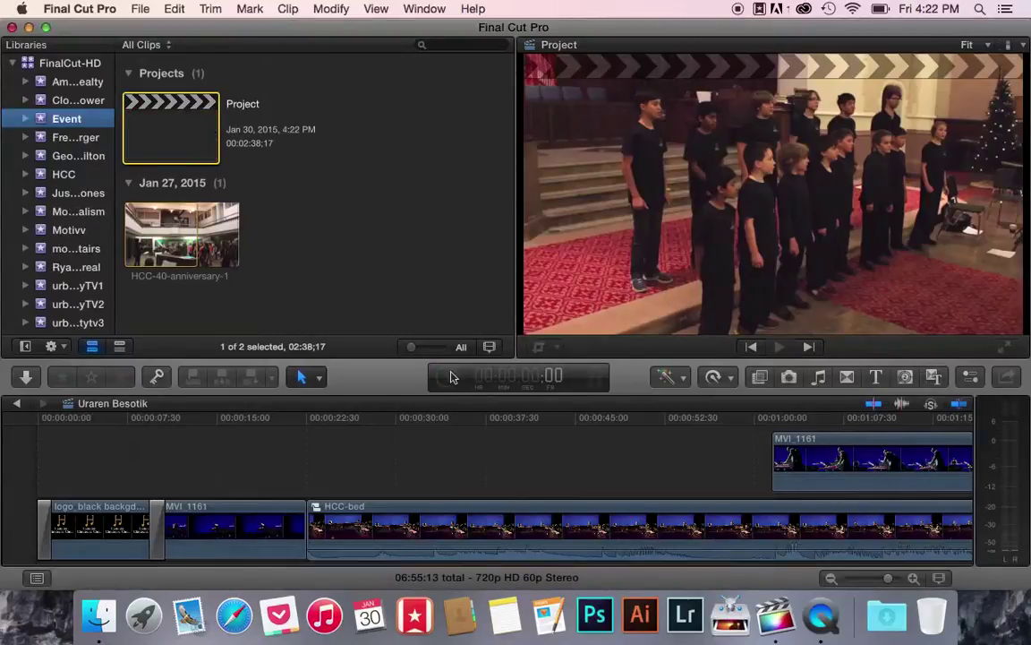
pyautogui.click(452, 377)
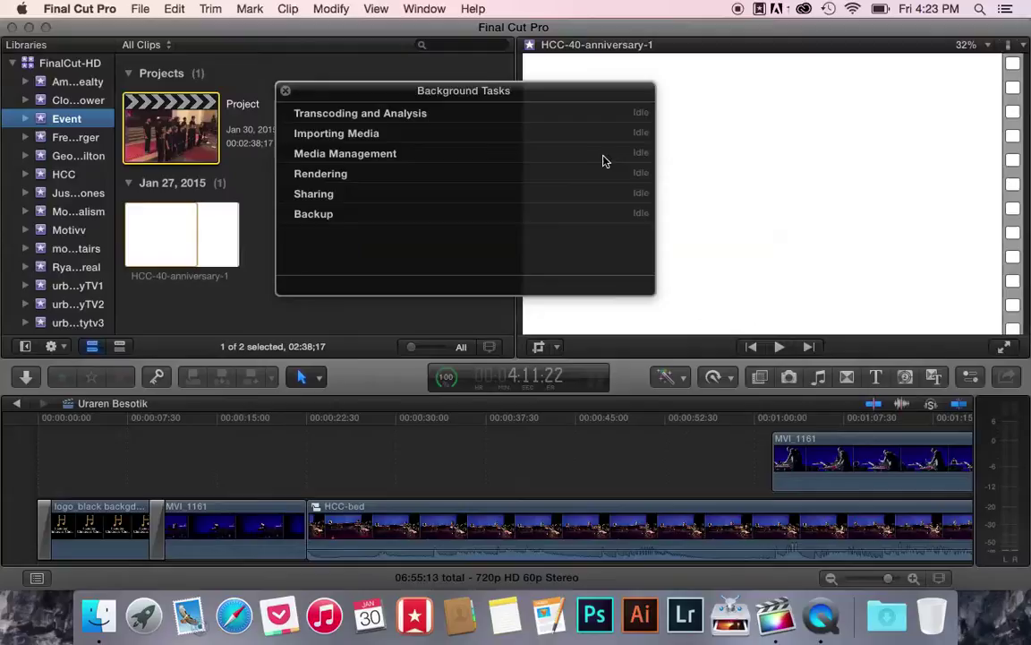
# Close Background Tasks and verify that FinalCut-HD's copied Event holds Project and HCC-40-anniversary-1
pyautogui.click(285, 91)
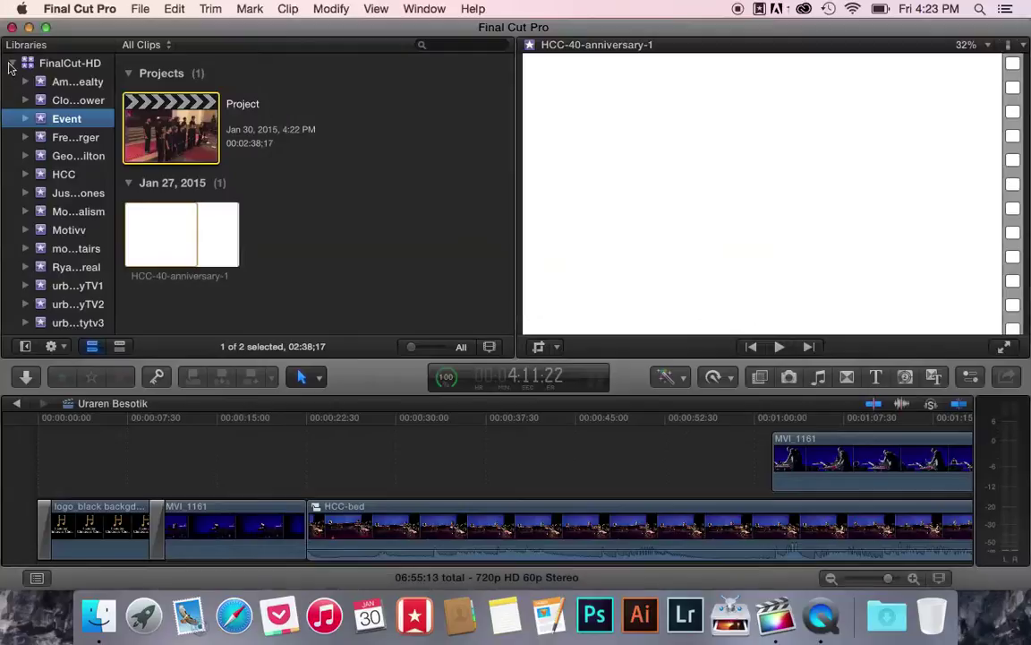
pyautogui.click(13, 64)
pyautogui.click(13, 64)
pyautogui.click(62, 101)
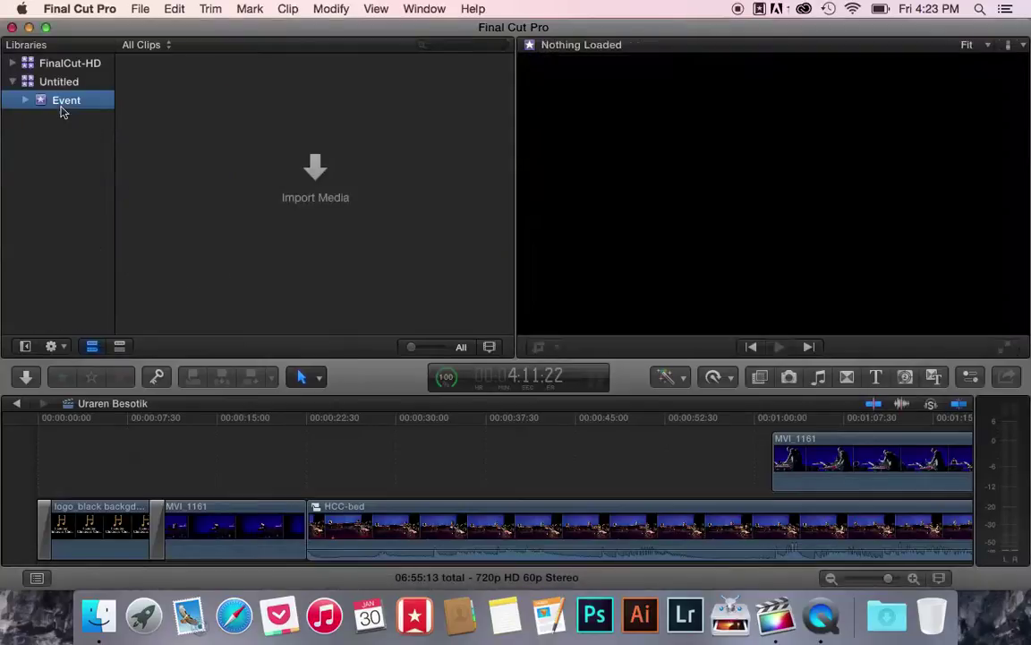
pyautogui.click(13, 64)
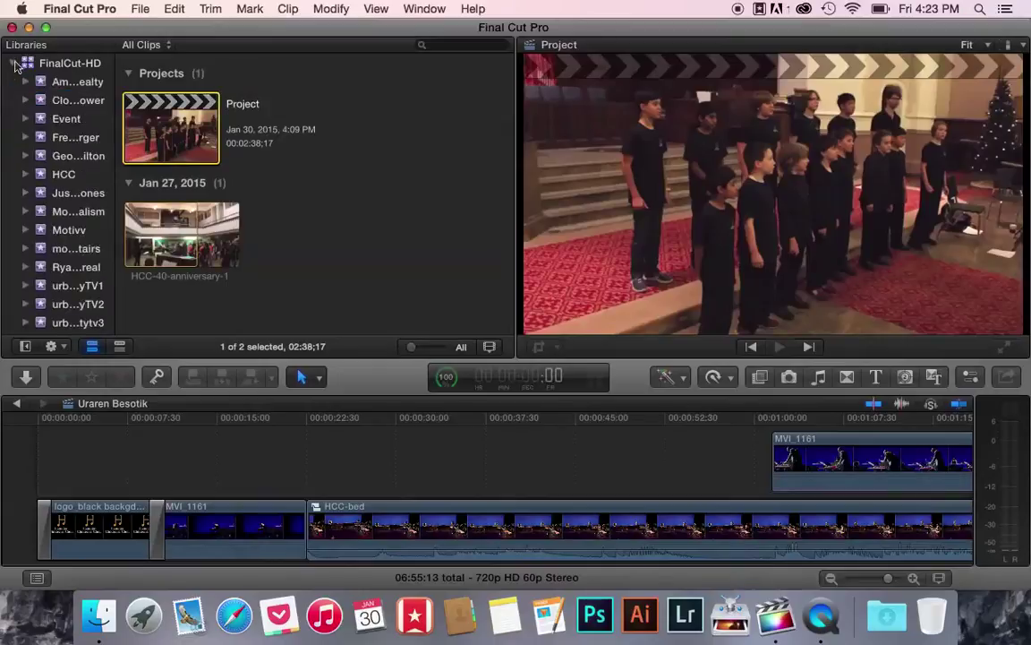
pyautogui.click(74, 119)
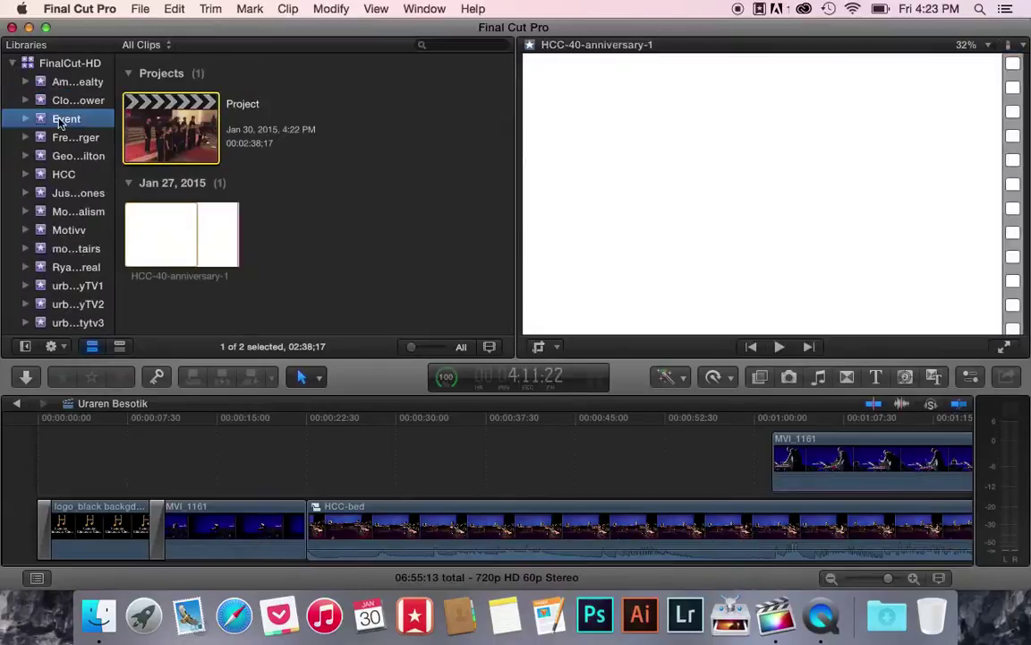
pyautogui.click(145, 259)
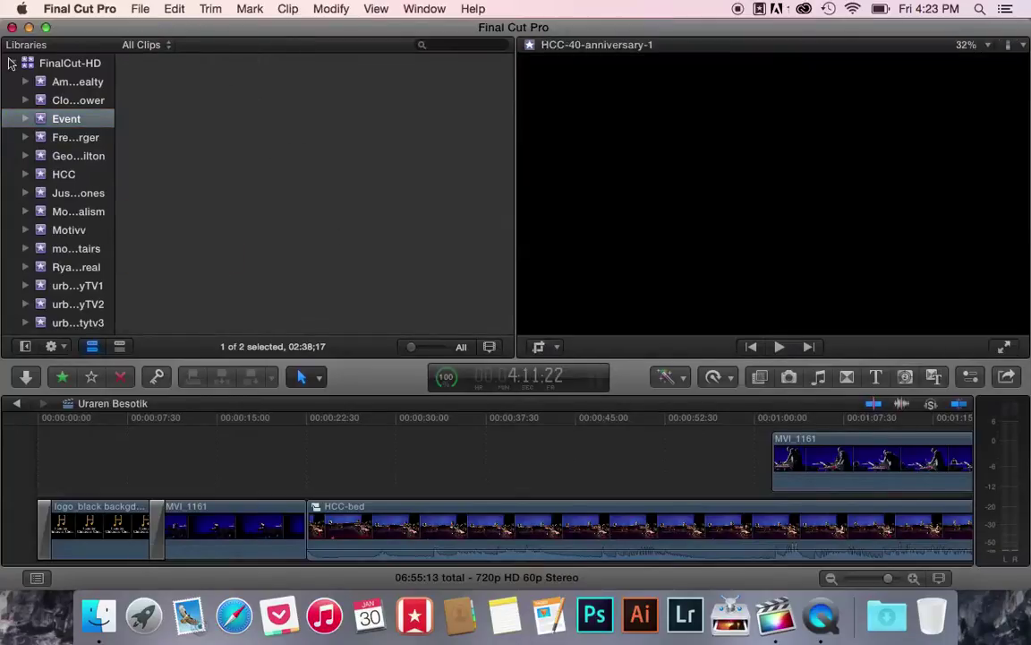
# Collapse the FinalCut-HD and Untitled libraries in the sidebar
pyautogui.click(11, 63)
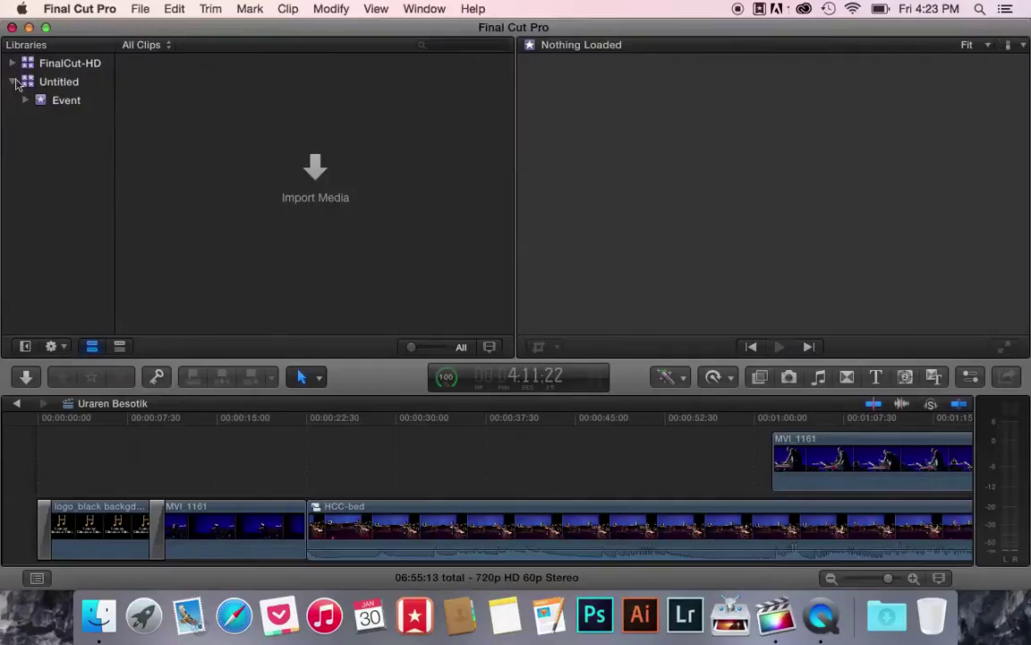
pyautogui.click(14, 81)
pyautogui.click(139, 9)
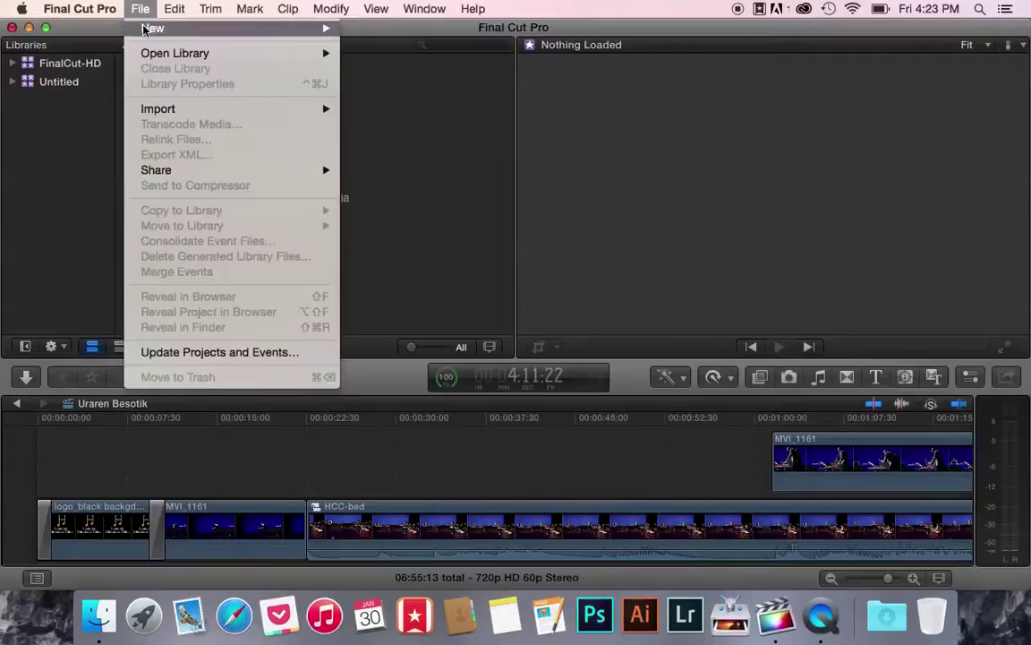
# Create a new library named Scott, saved on the SUMMERHAYES drive
pyautogui.moveTo(149, 33)
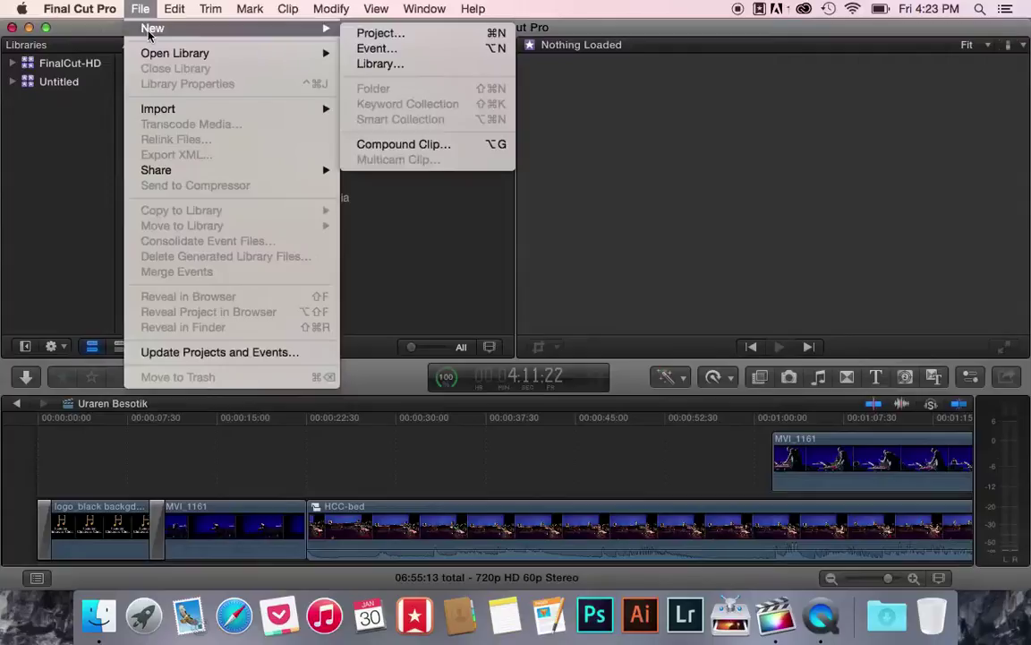
pyautogui.click(402, 66)
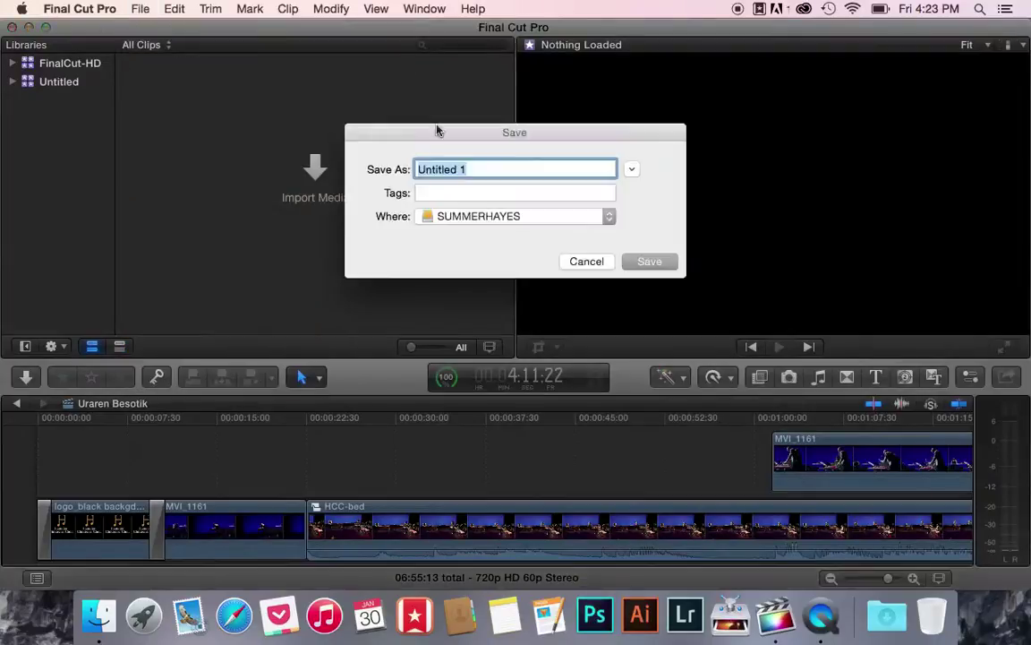
pyautogui.write('Scott')
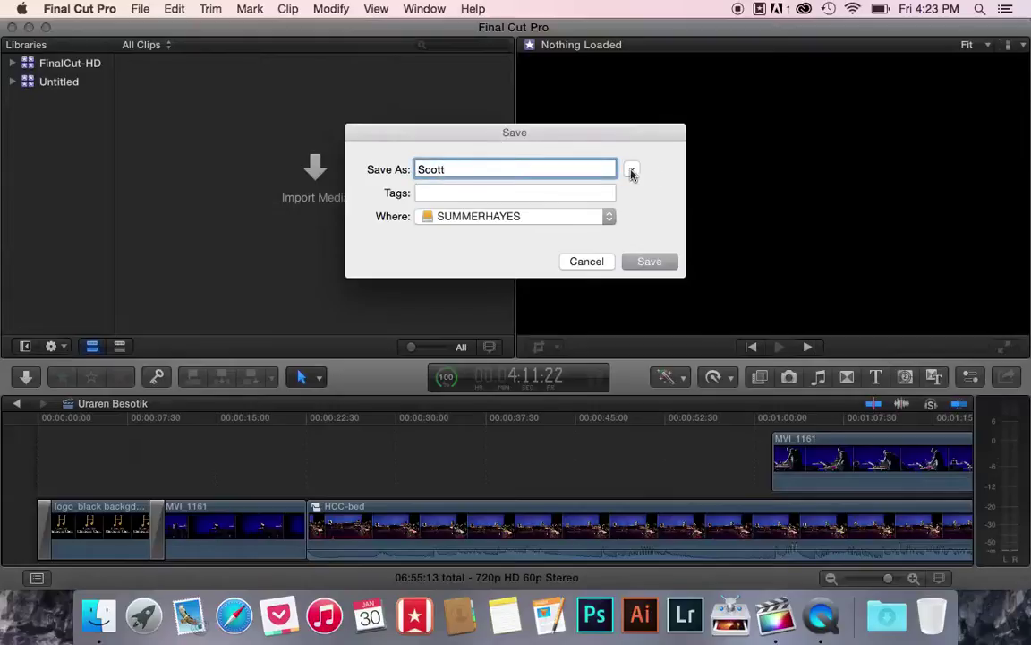
pyautogui.click(601, 217)
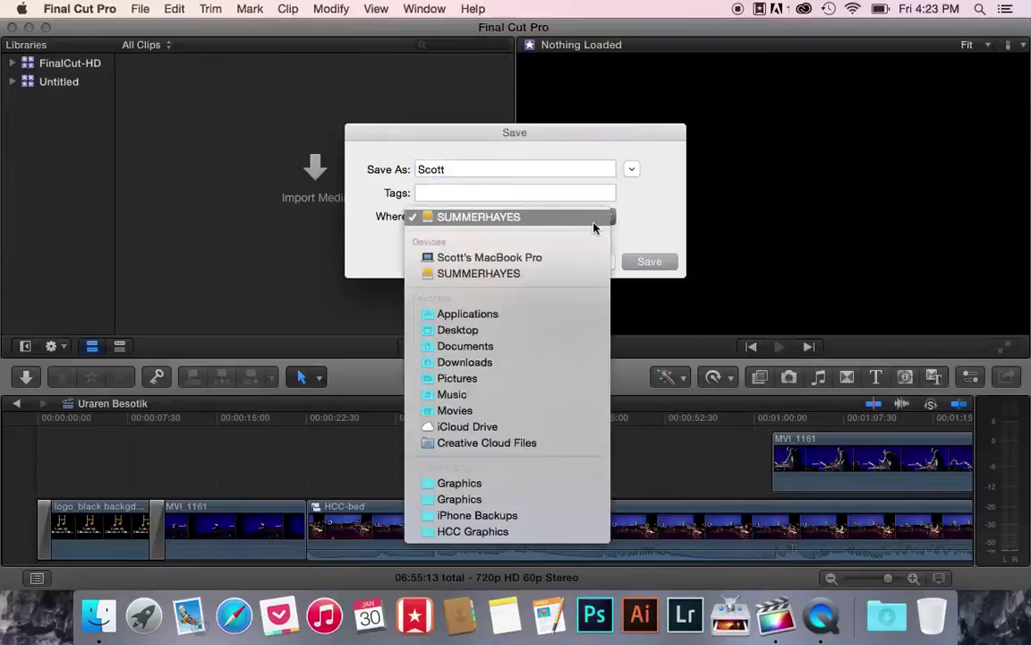
pyautogui.click(480, 273)
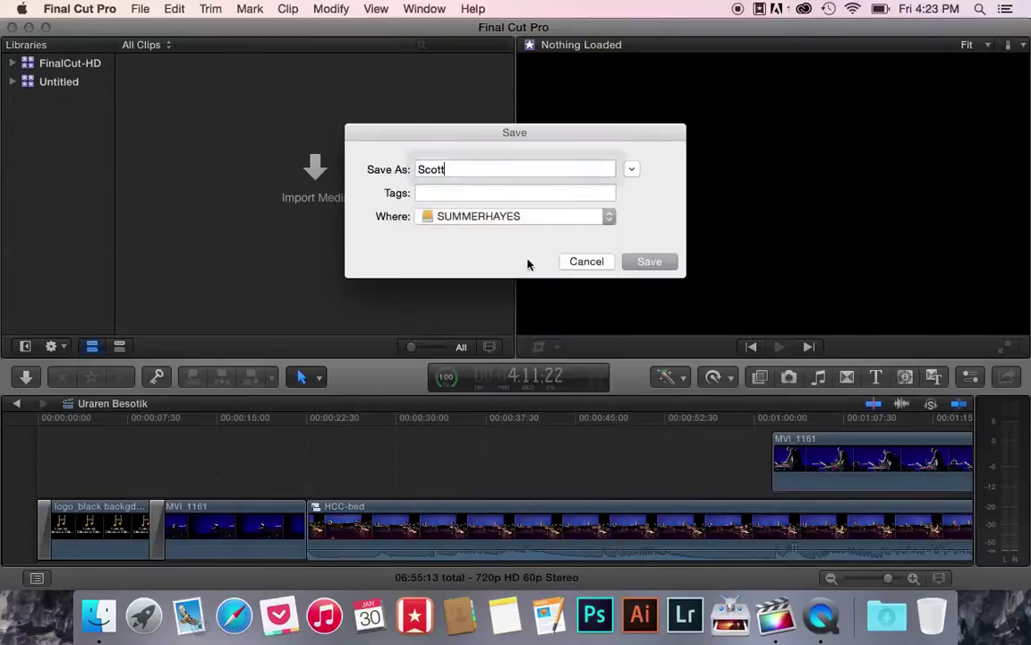
pyautogui.click(608, 216)
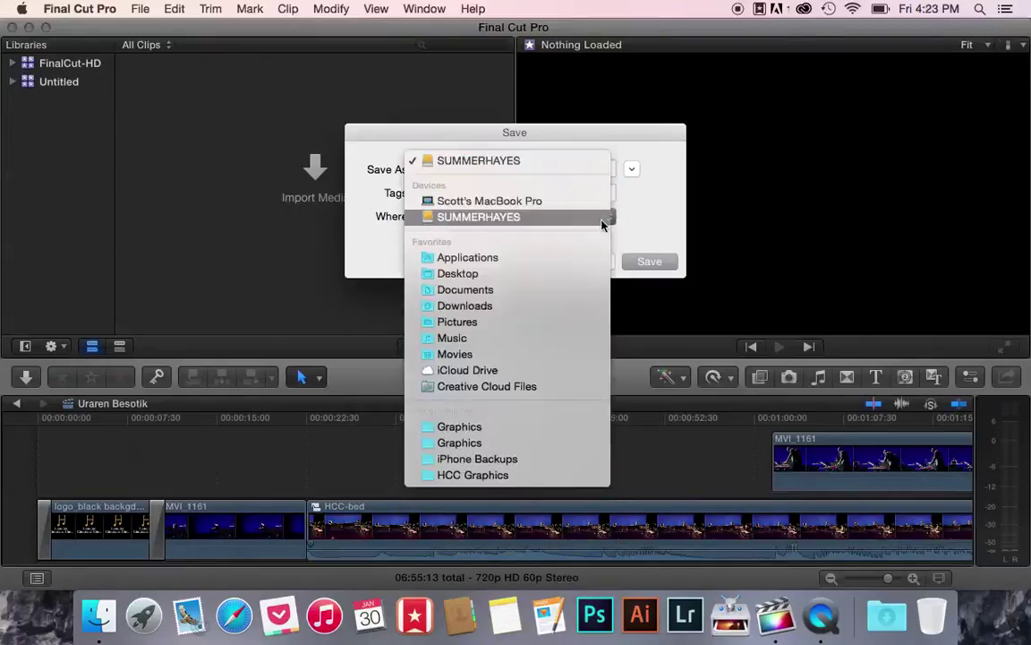
pyautogui.click(629, 166)
pyautogui.click(632, 170)
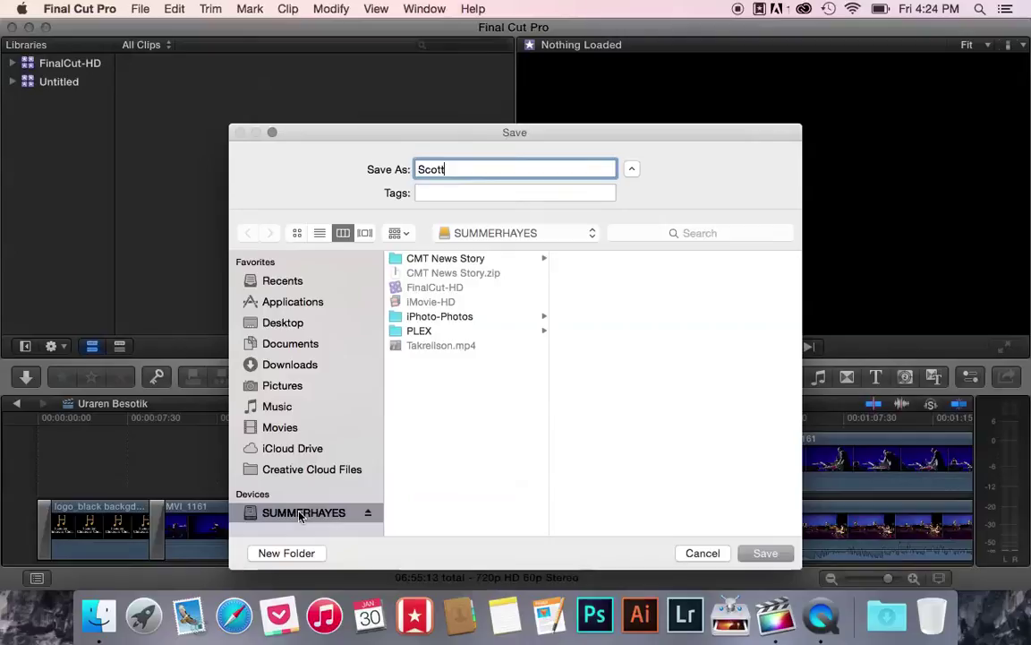
pyautogui.click(766, 553)
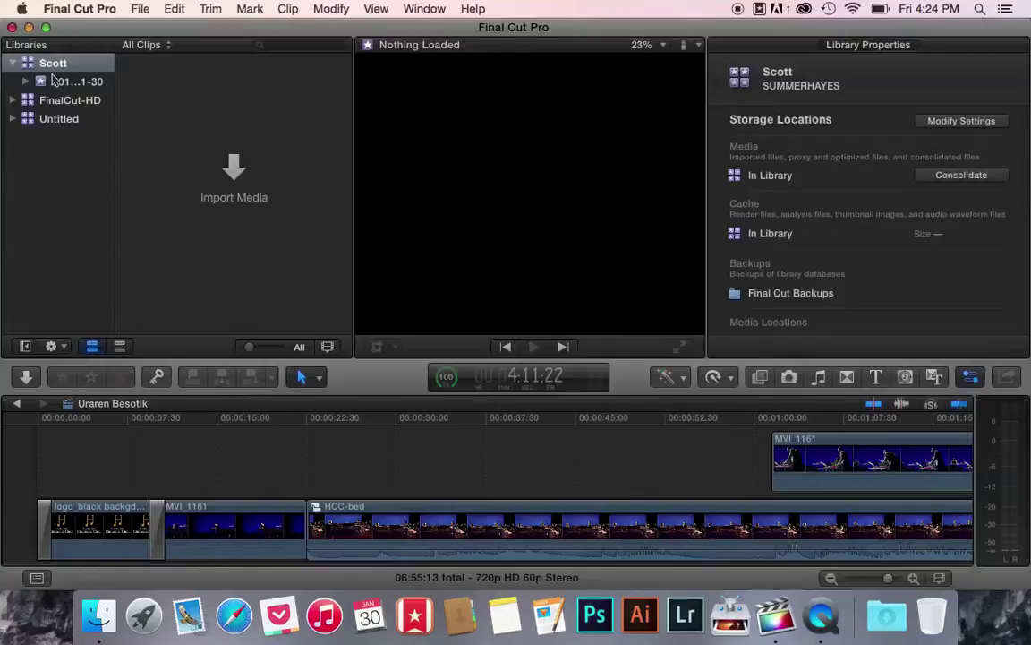
# Look at Scott's dated event, then return to the Untitled library's Event
pyautogui.click(70, 83)
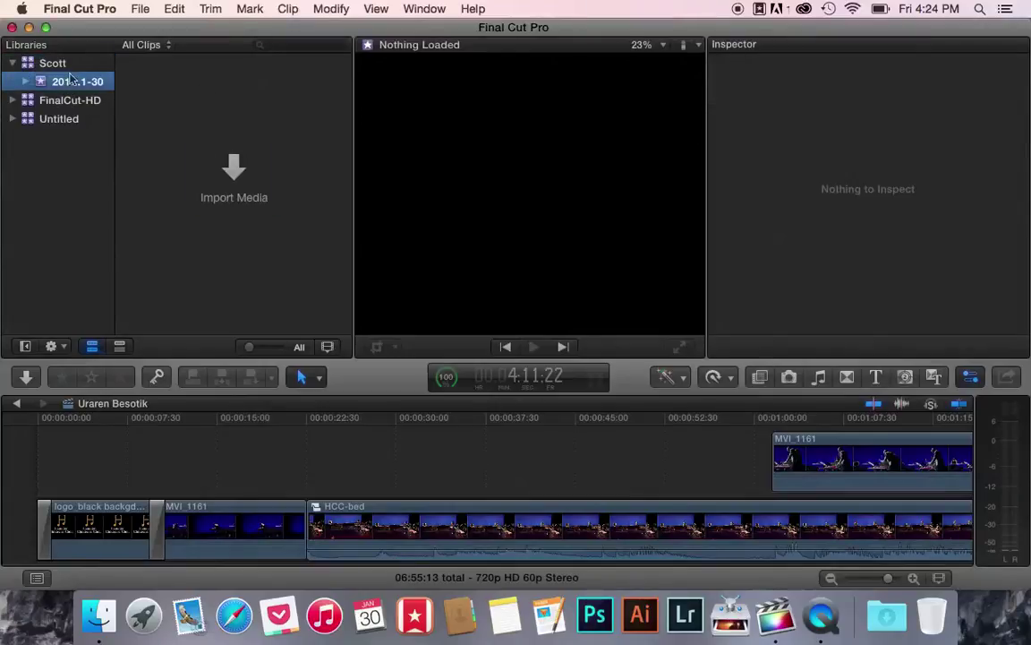
pyautogui.click(59, 101)
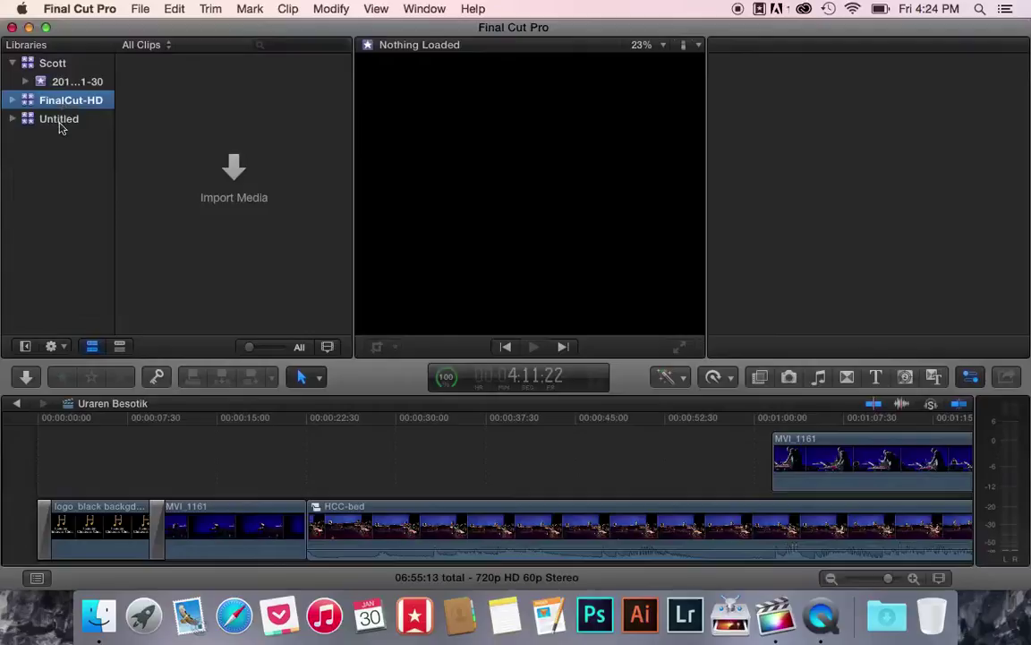
pyautogui.click(12, 120)
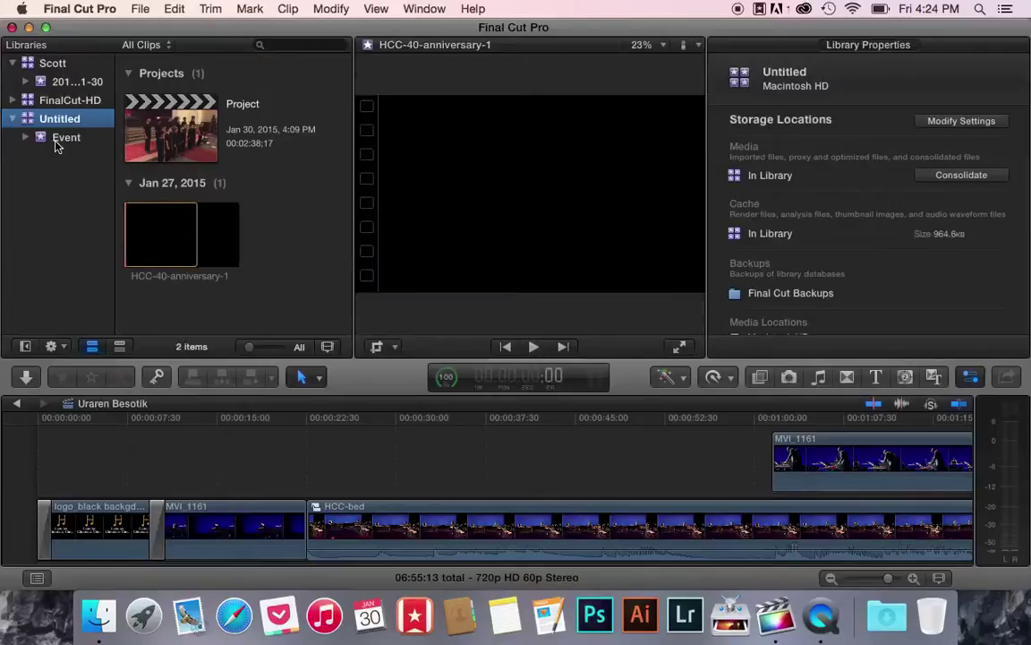
pyautogui.click(55, 140)
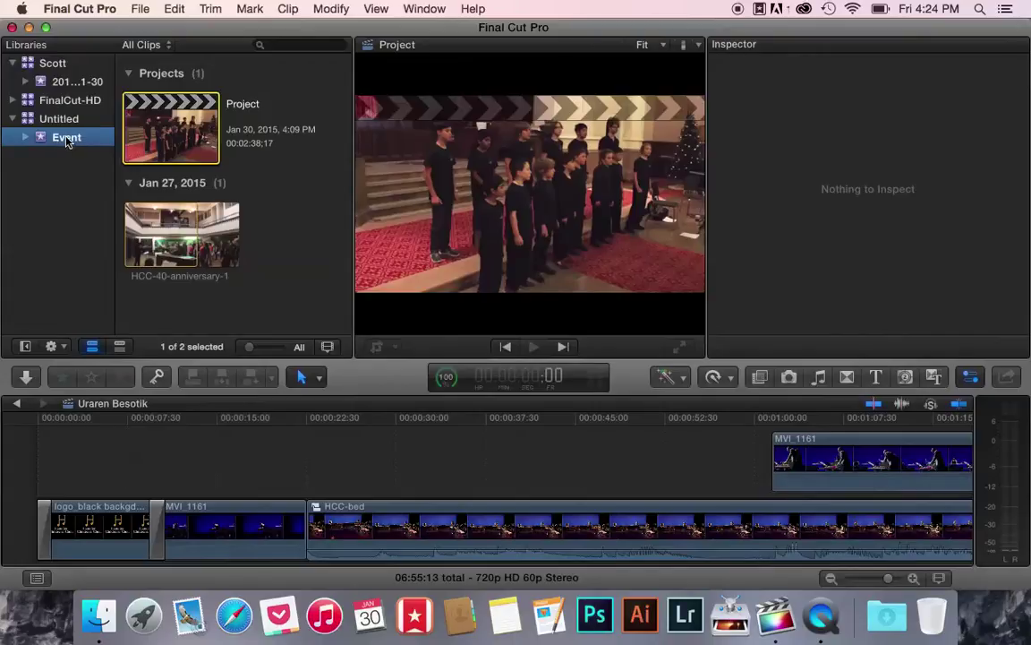
# Copy the Untitled Event and its media into the Scott library and wait until background tasks finish
pyautogui.moveTo(65, 140); pyautogui.dragTo(54, 65)
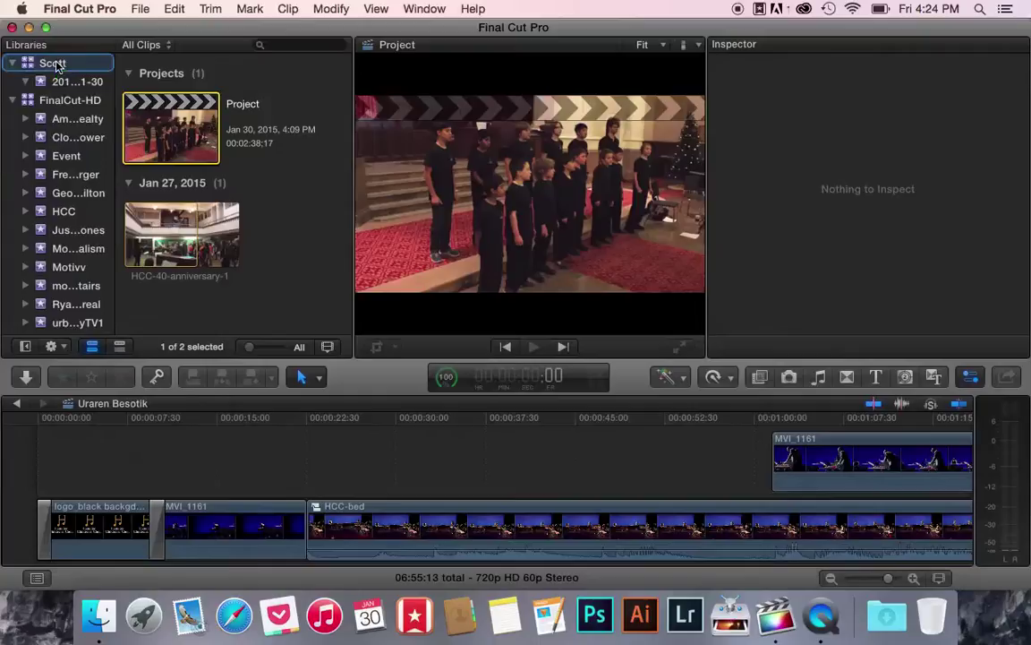
pyautogui.click(664, 293)
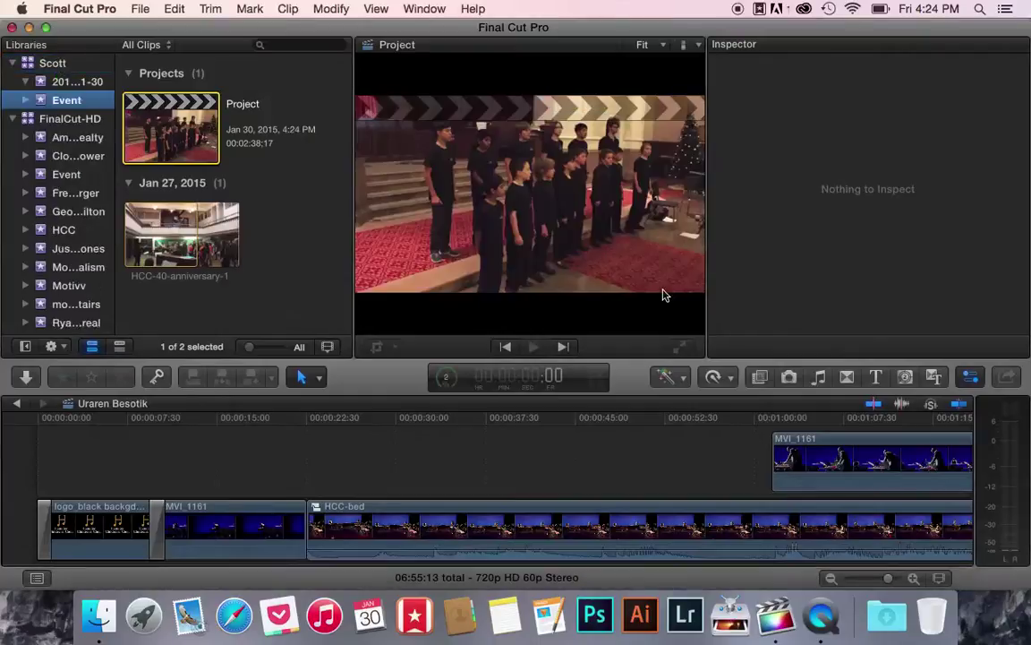
pyautogui.click(447, 380)
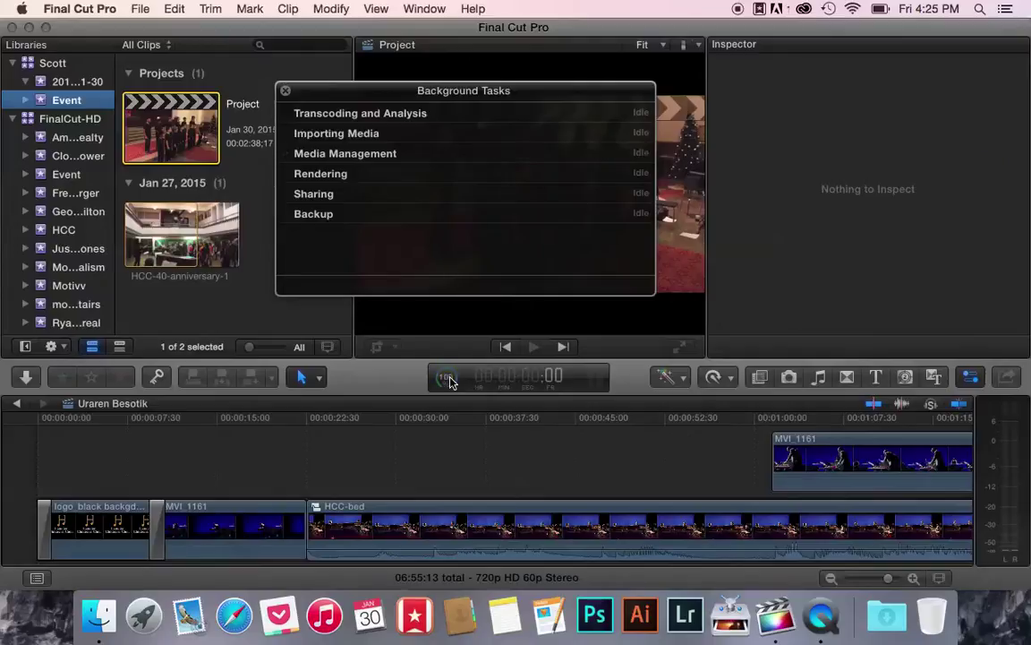
pyautogui.click(286, 91)
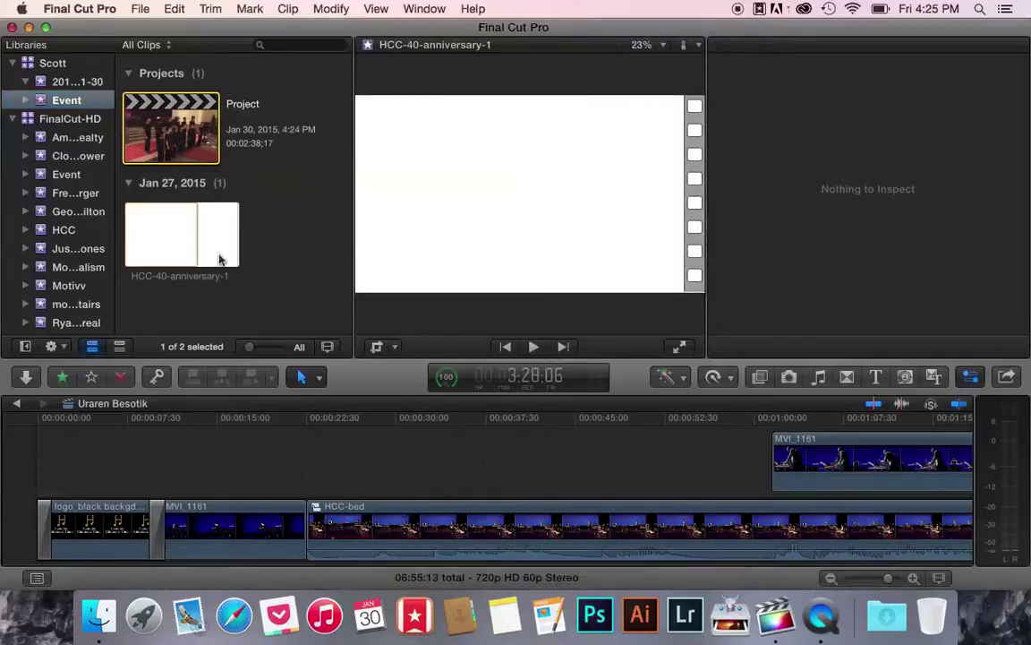
# Review the copied Event in Scott and the FinalCut-HD contents, then minimize Final Cut Pro
pyautogui.click(51, 64)
pyautogui.click(50, 95)
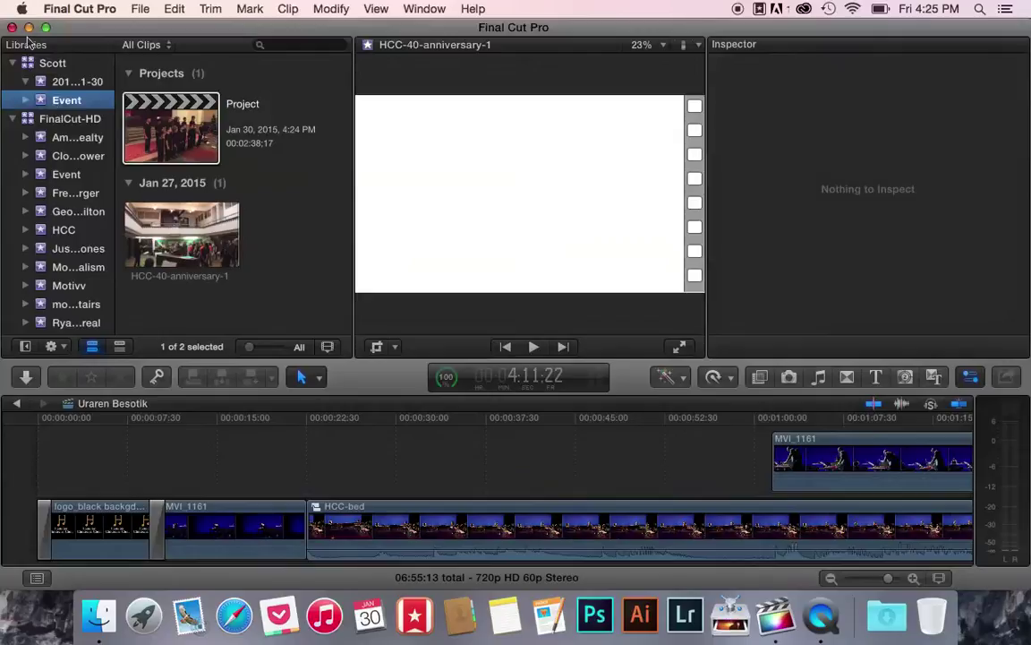
pyautogui.click(76, 120)
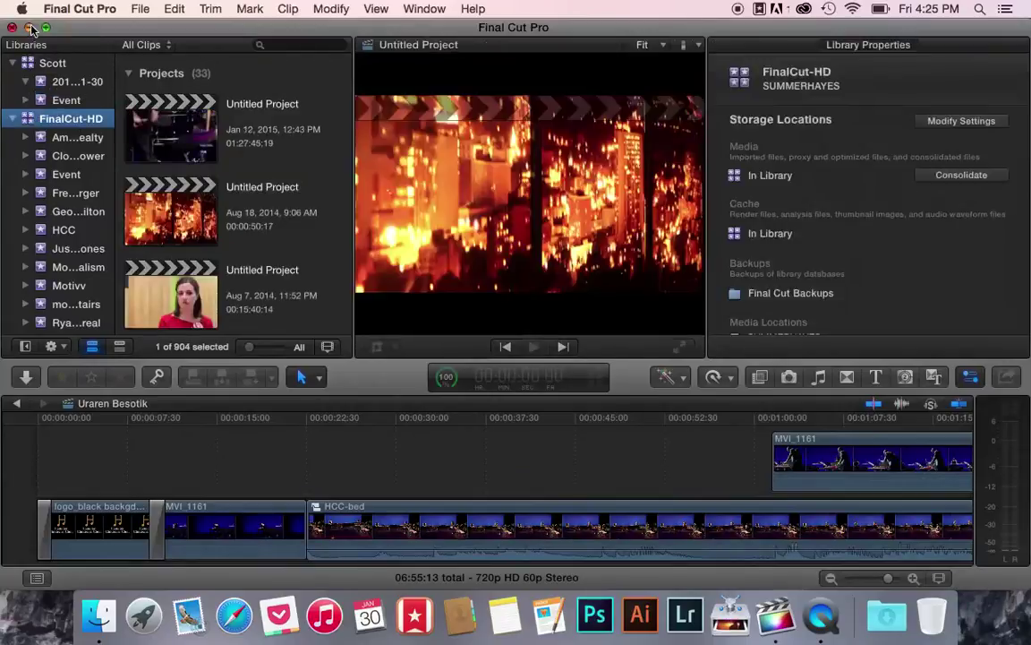
pyautogui.click(30, 27)
# Open the SUMMERHAYES drive from the desktop in a Finder window
pyautogui.click(479, 295)
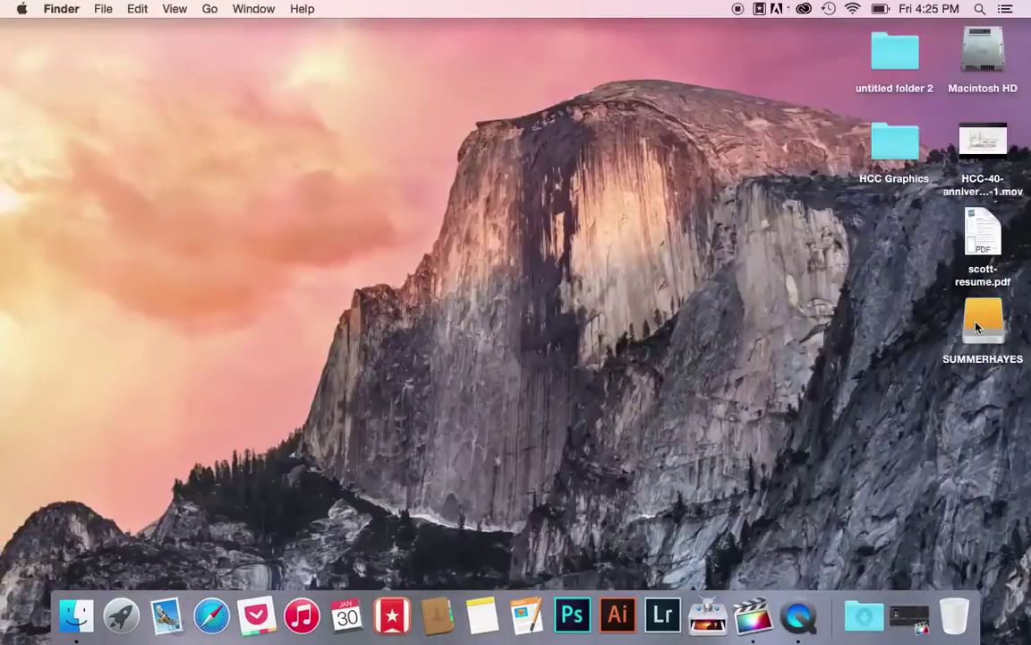
pyautogui.click(978, 328)
pyautogui.doubleClick(977, 328)
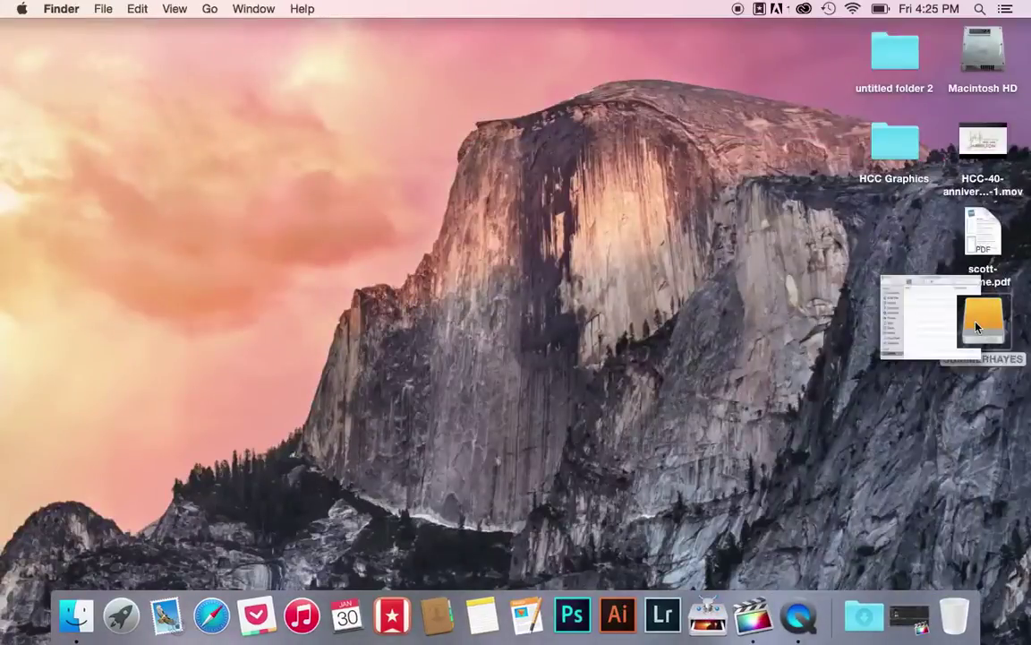
# Select the FinalCut-HD and Scott library files on the SUMMERHAYES drive in turn
pyautogui.click(440, 207)
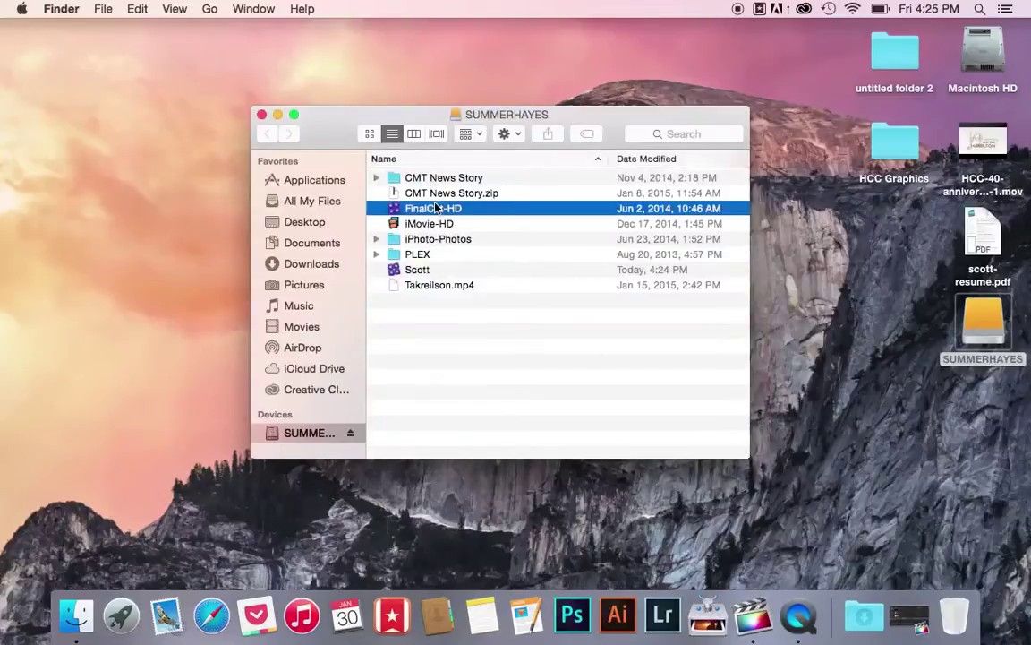
pyautogui.click(414, 269)
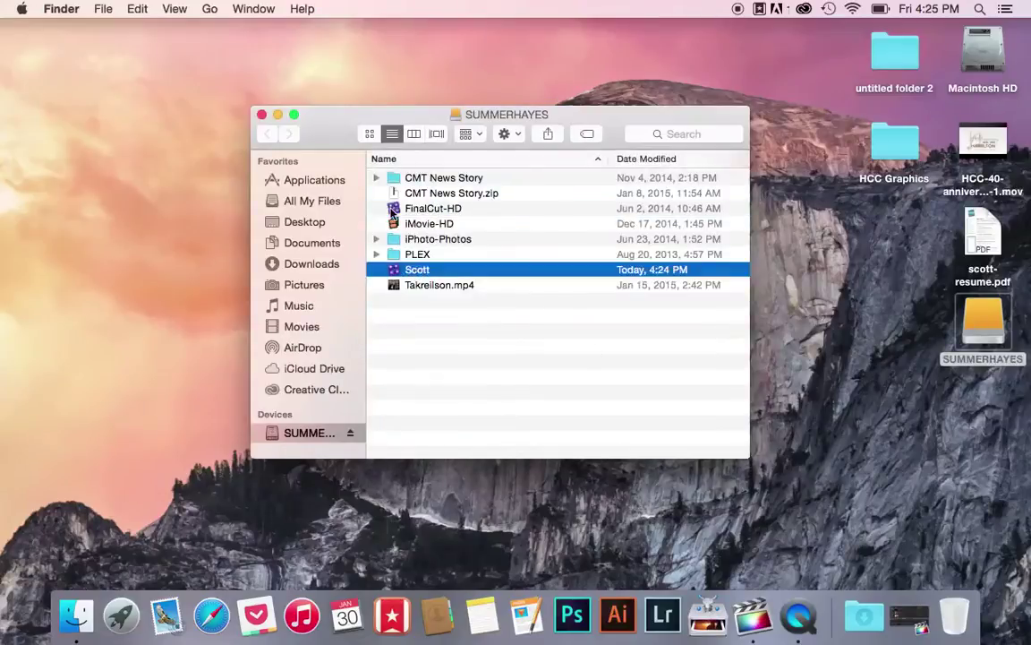
pyautogui.click(403, 211)
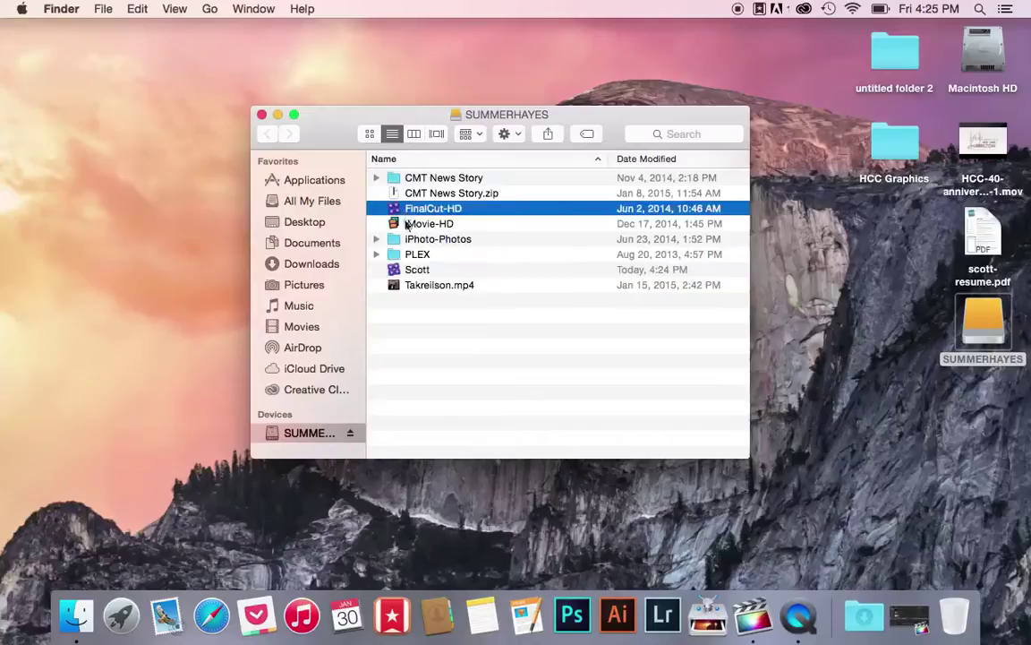
pyautogui.click(416, 271)
pyautogui.click(428, 207)
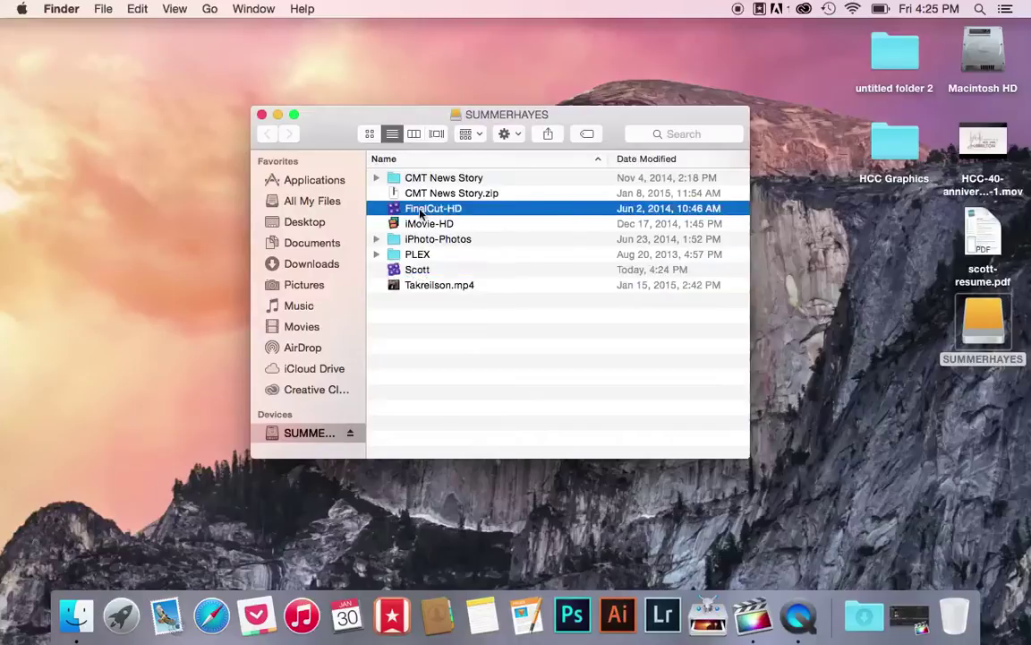